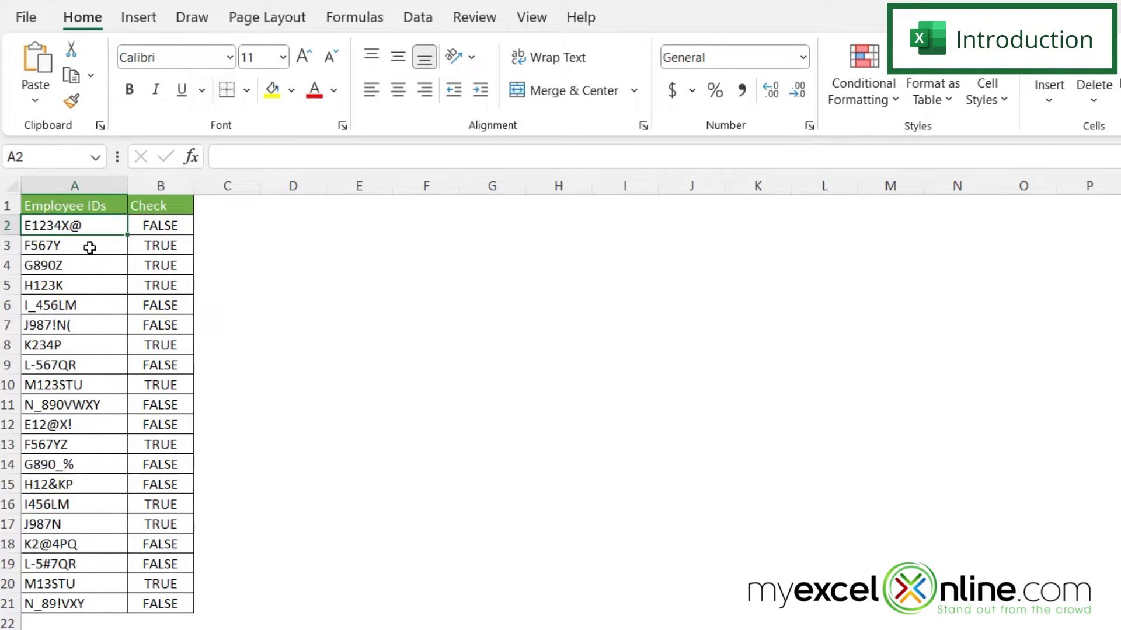
Clear the old results from the Check column cells B2:B21
click(90, 248)
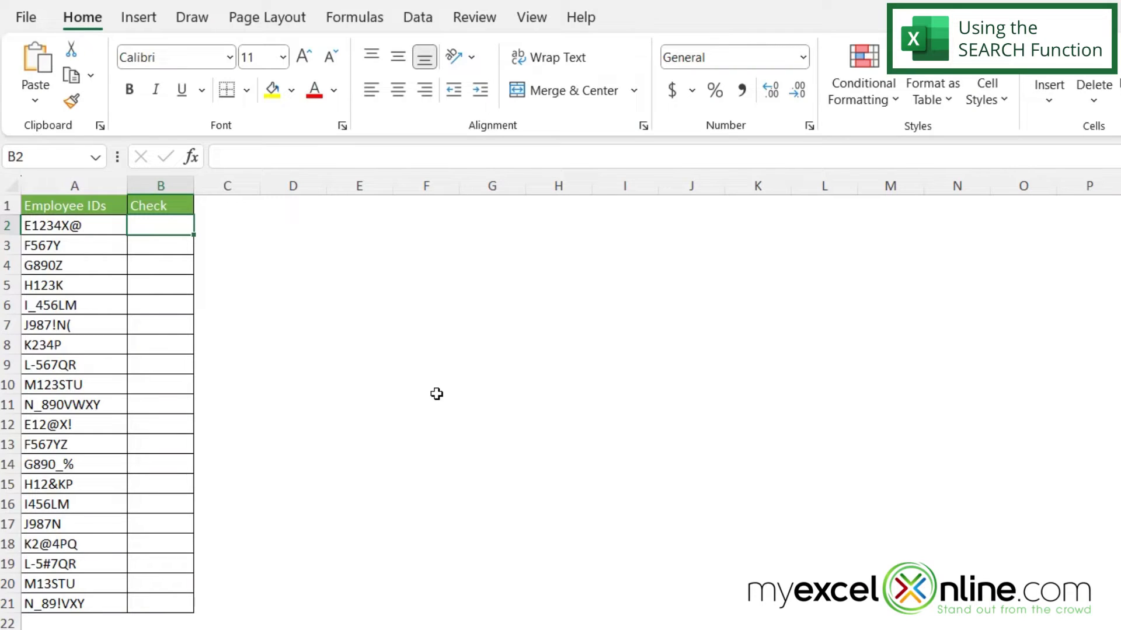
Begin a SEARCH formula in B2 with the pasted special-character array as find_text
key(F2)
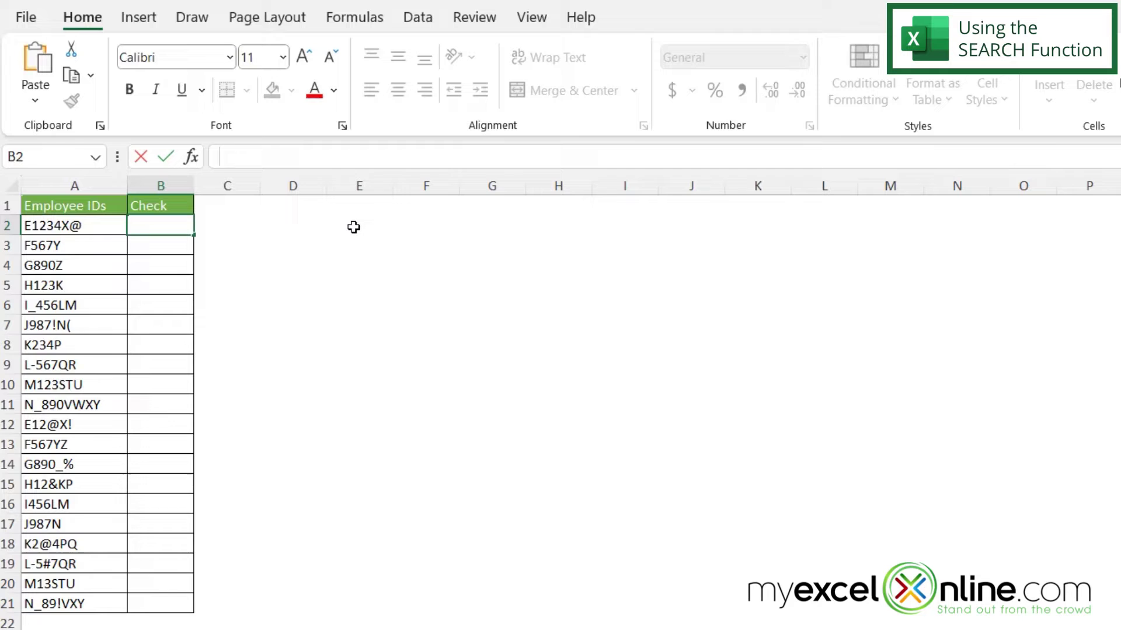
text(=sear)
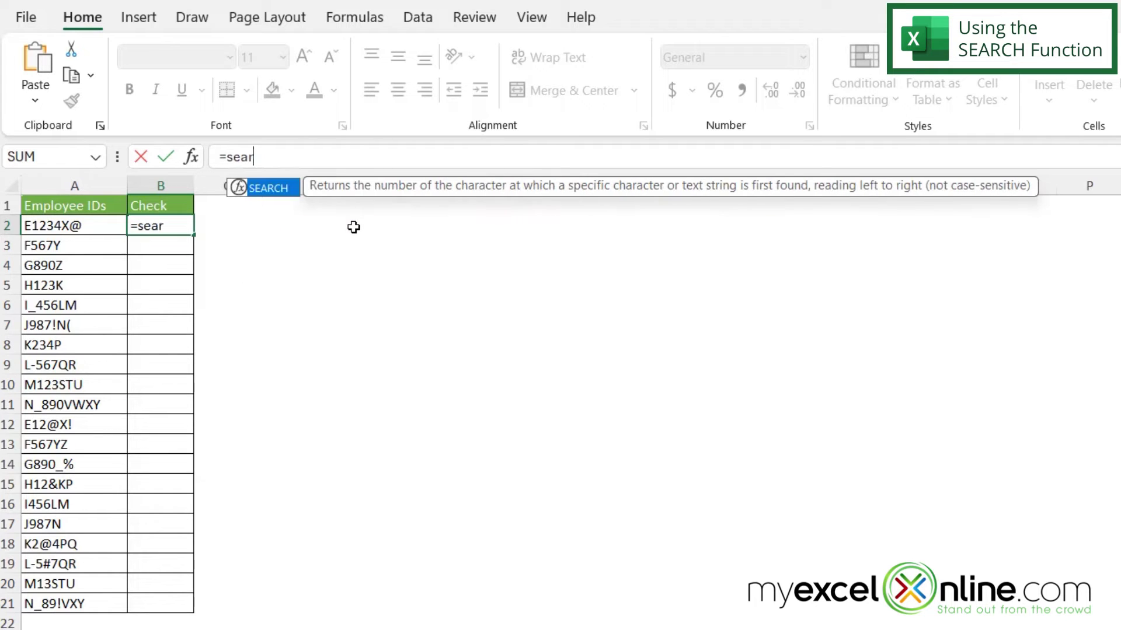
text(ch()
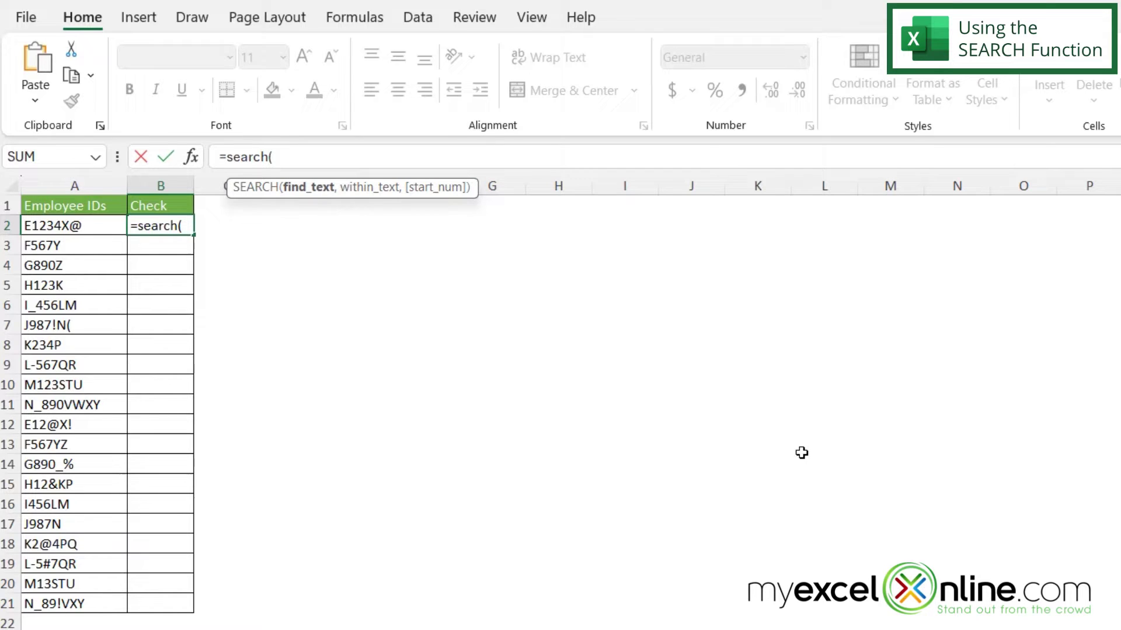
text({"_","&","!","#","$","%","(",")","^","@","[","]","{","}","-"})
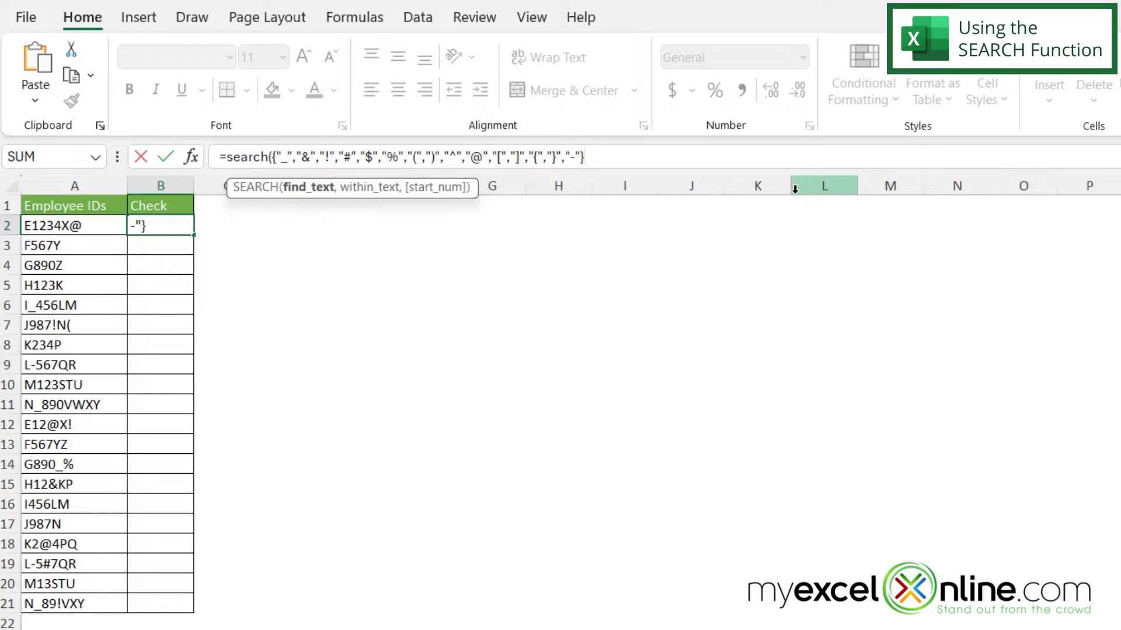
Complete B2's SEARCH formula with A2 as the text to search
text(,)
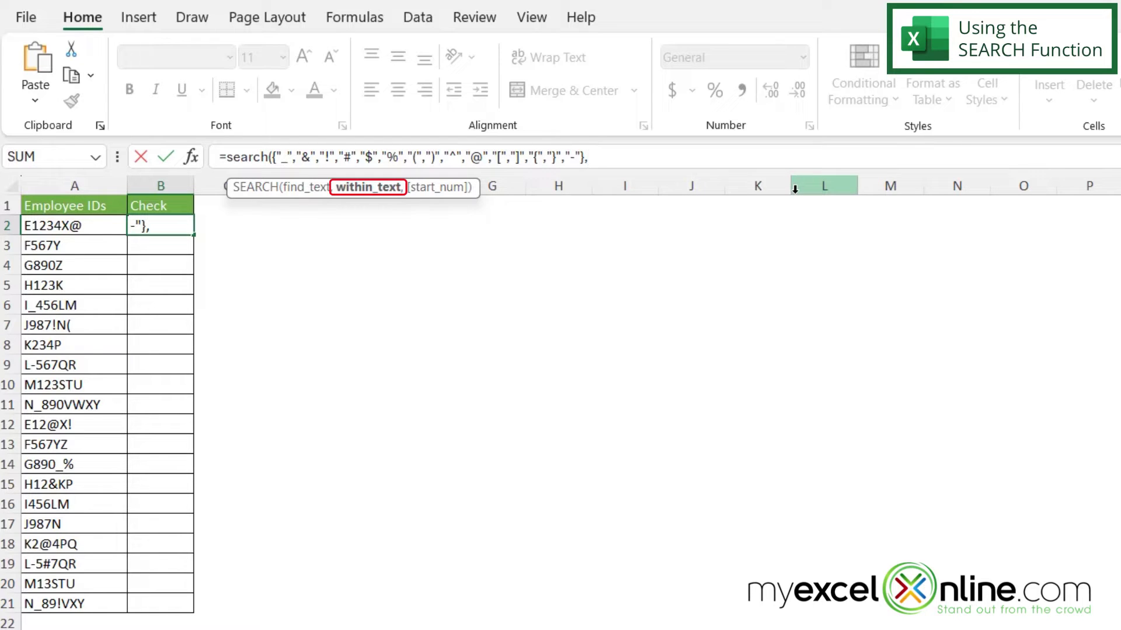
click(38, 223)
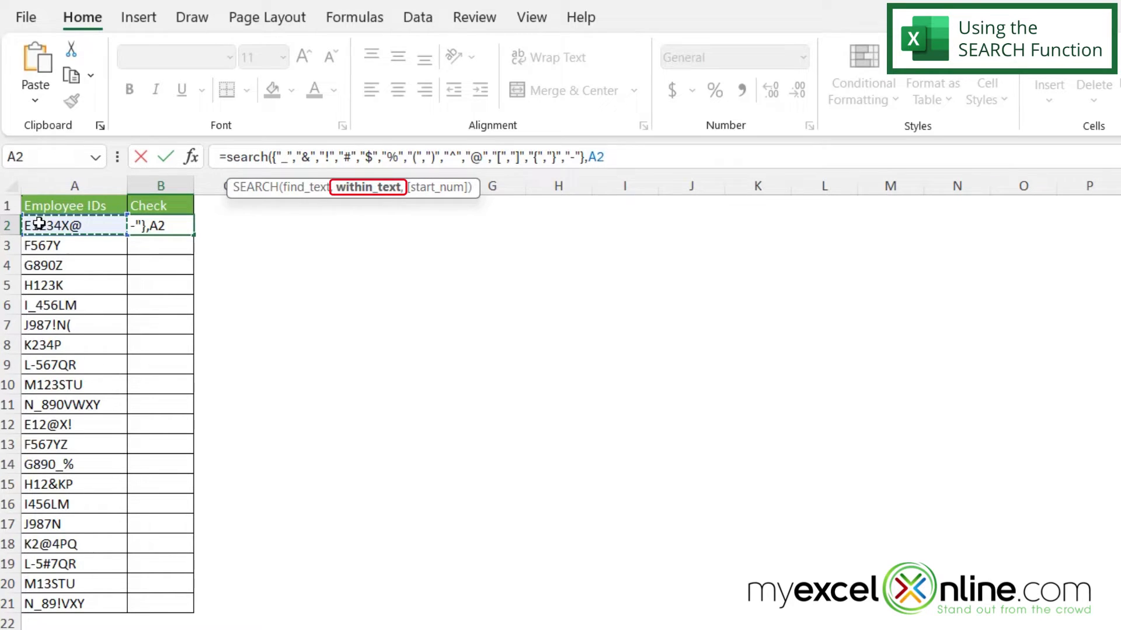
text())
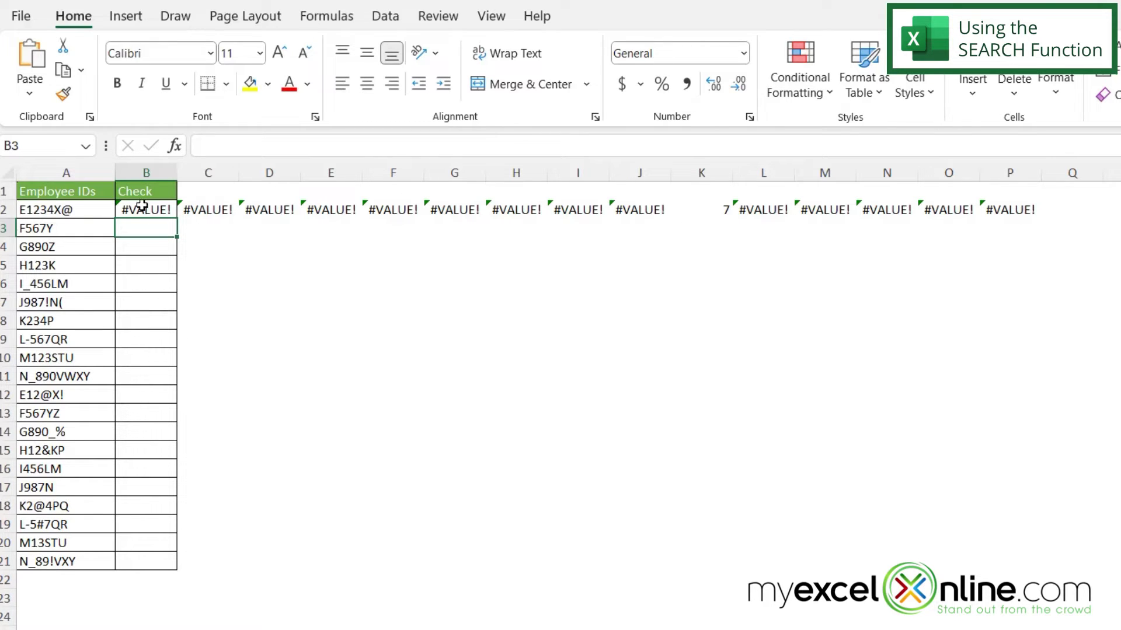
click(157, 213)
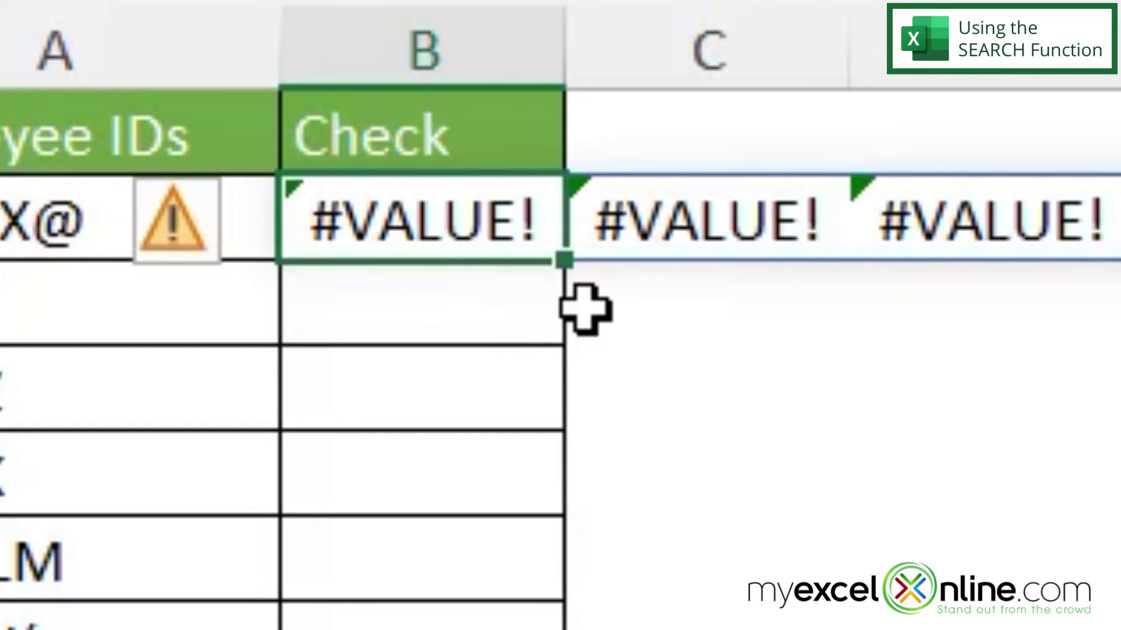
Fill the SEARCH formula from B2 down to B21 and confirm B3 references A3
drag(570, 255, 175, 562)
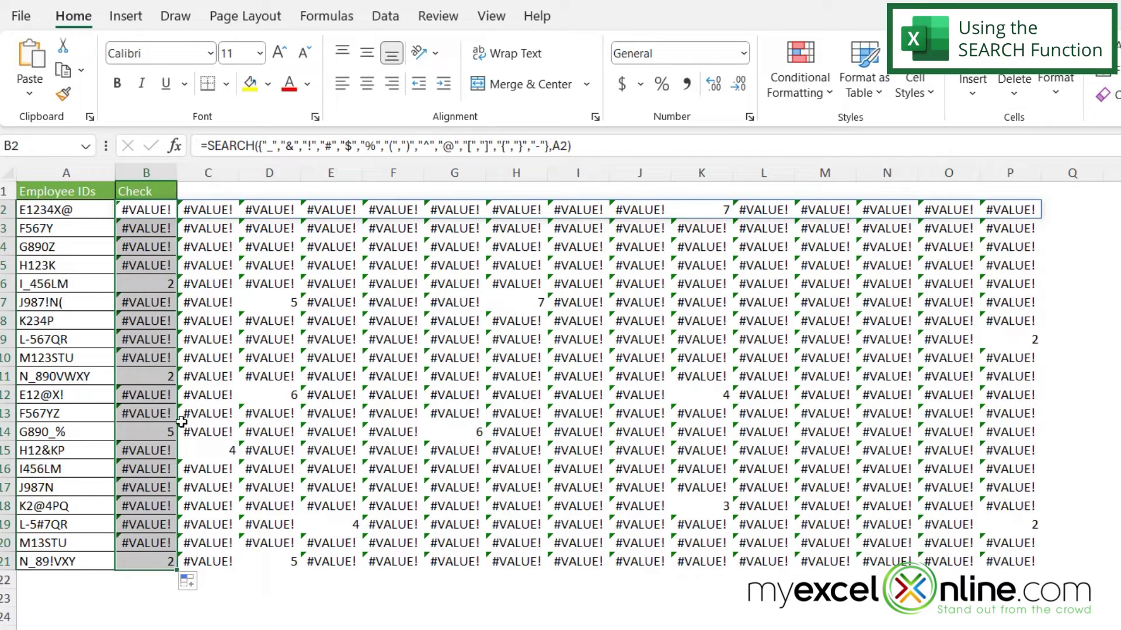
click(149, 210)
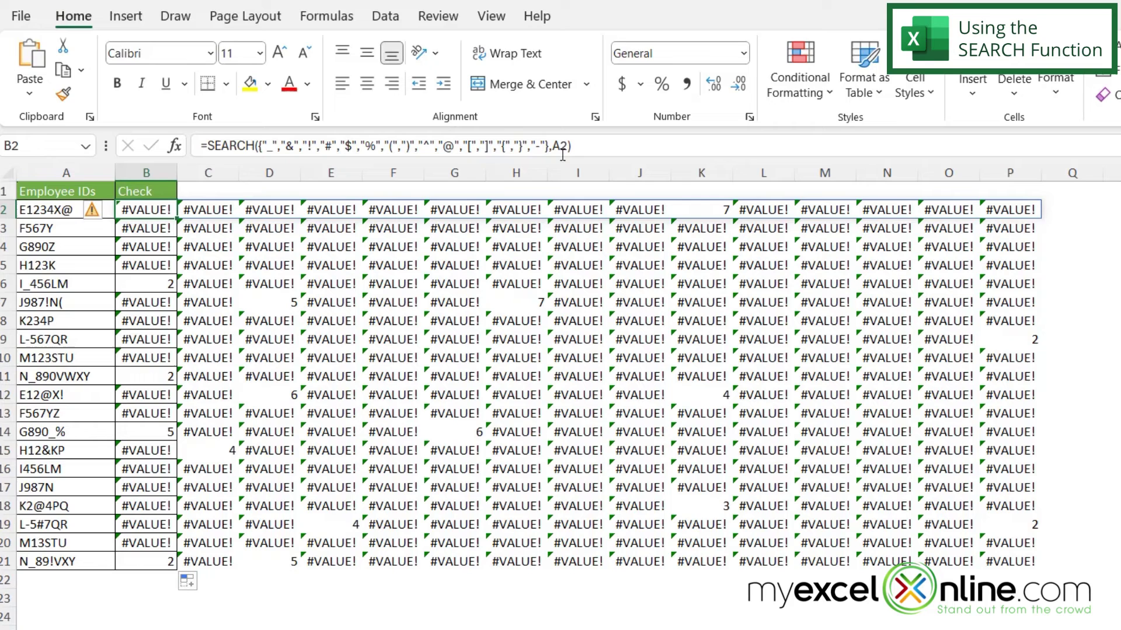
click(143, 227)
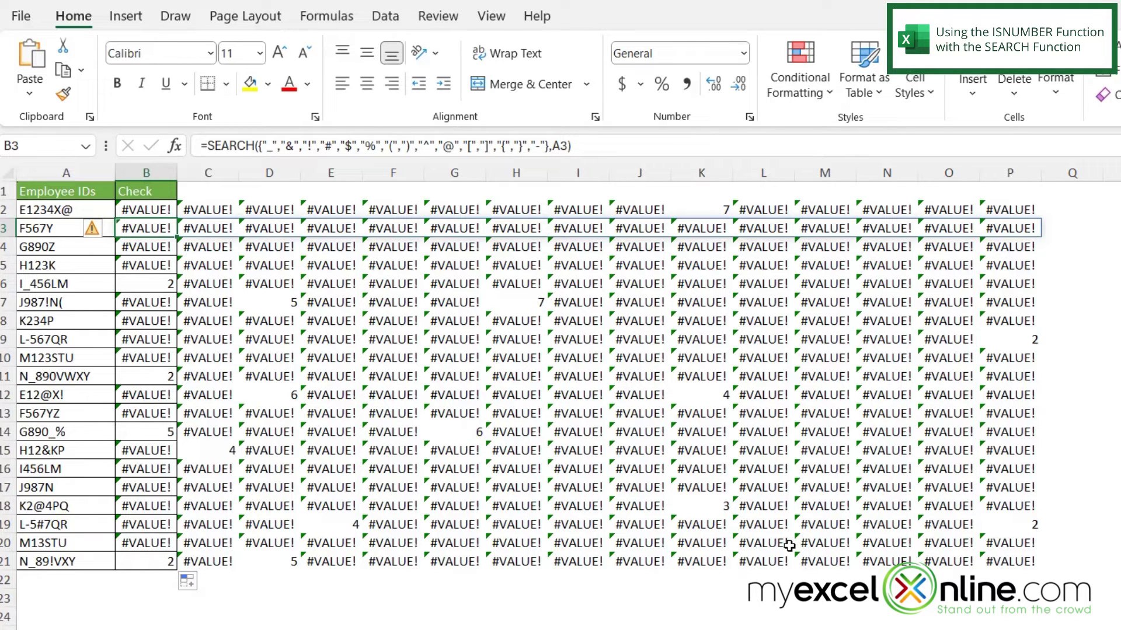
Wrap B2's SEARCH formula in ISNUMBER so row 2 shows TRUE/FALSE per character
click(130, 209)
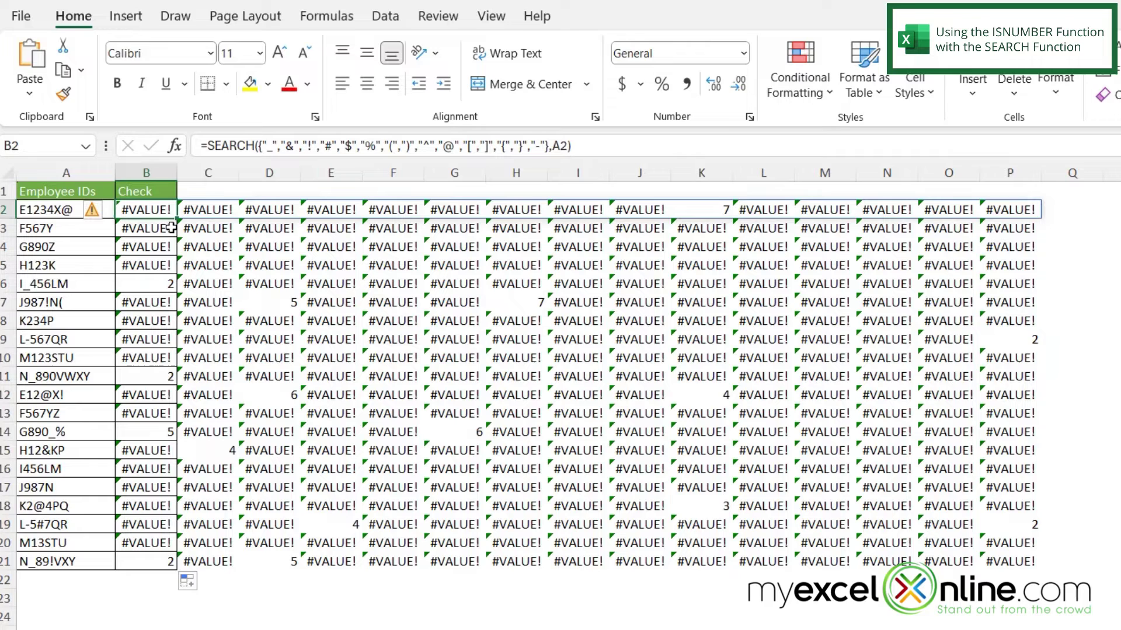
click(207, 145)
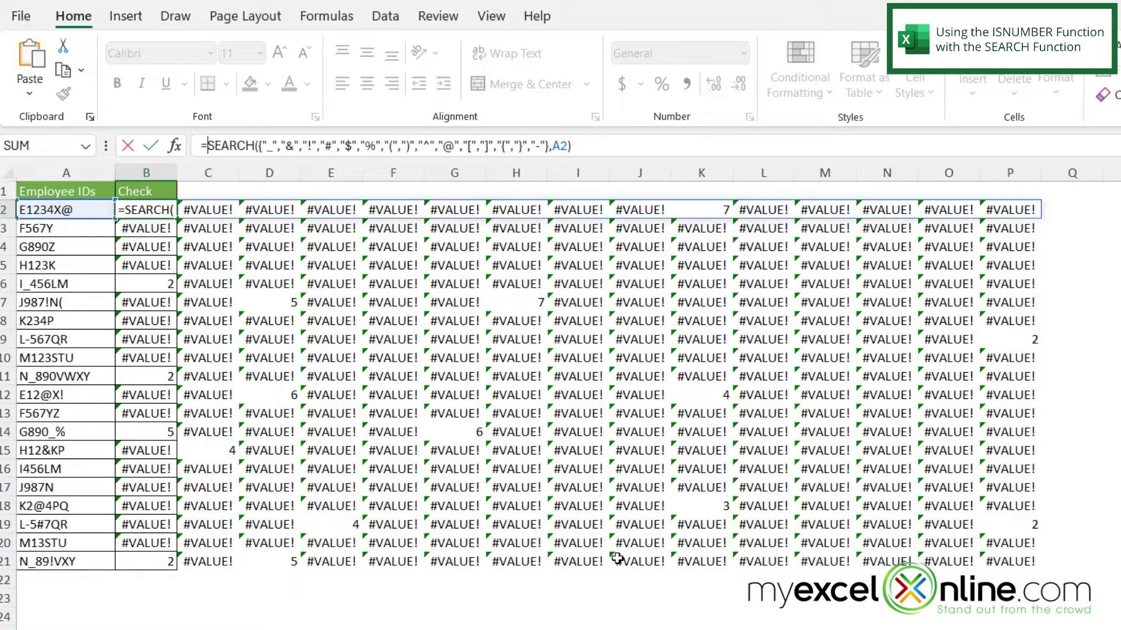
text(isnumber)
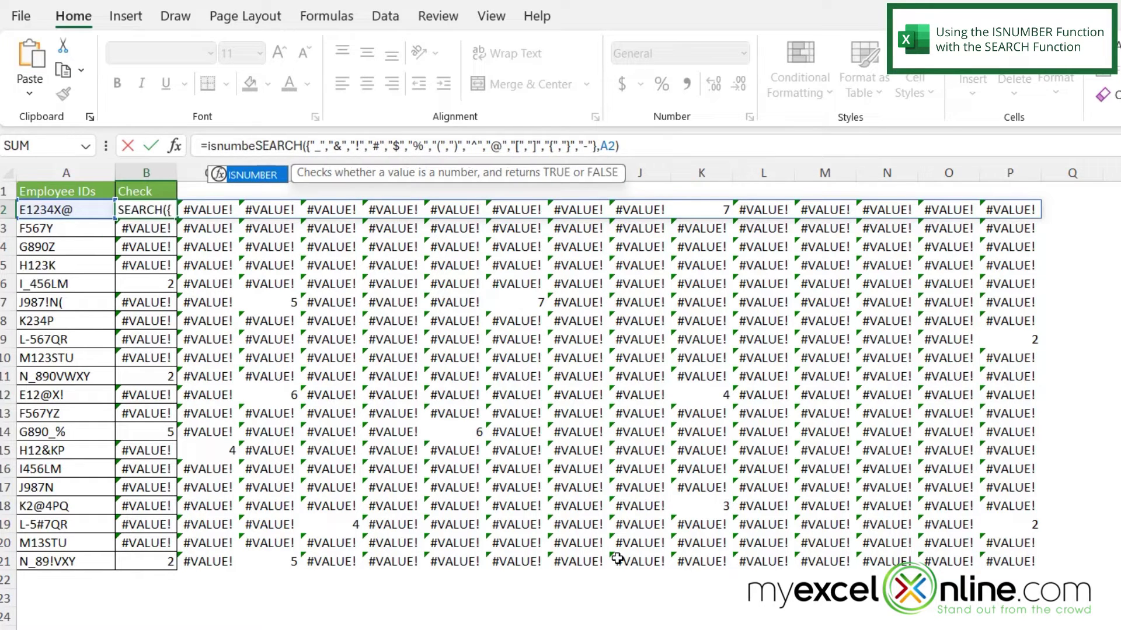
text(()
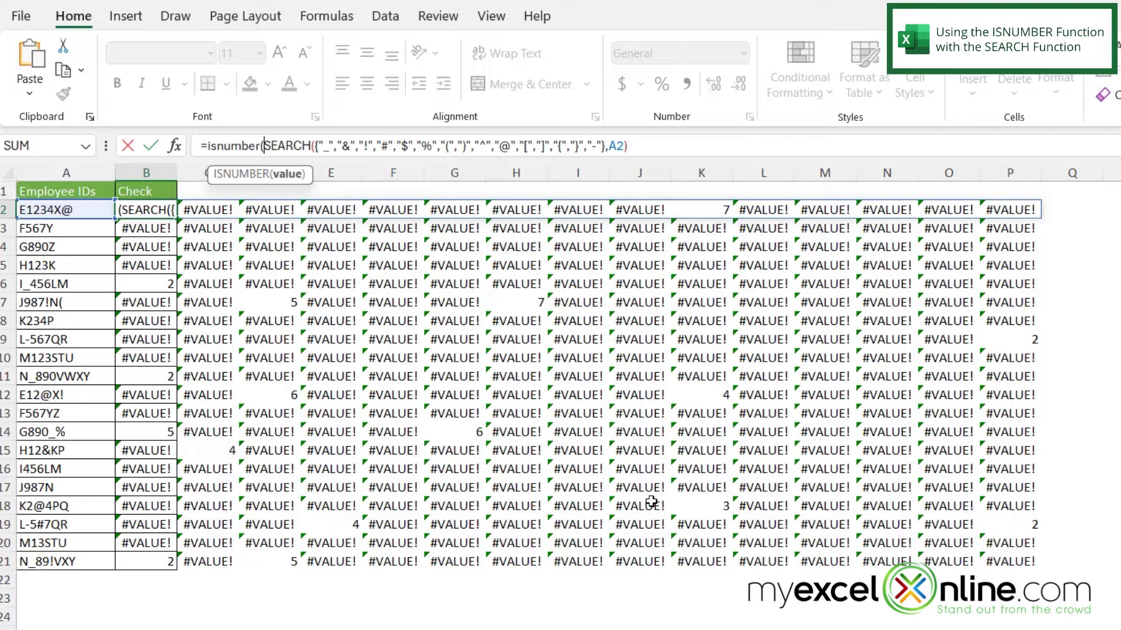
click(657, 144)
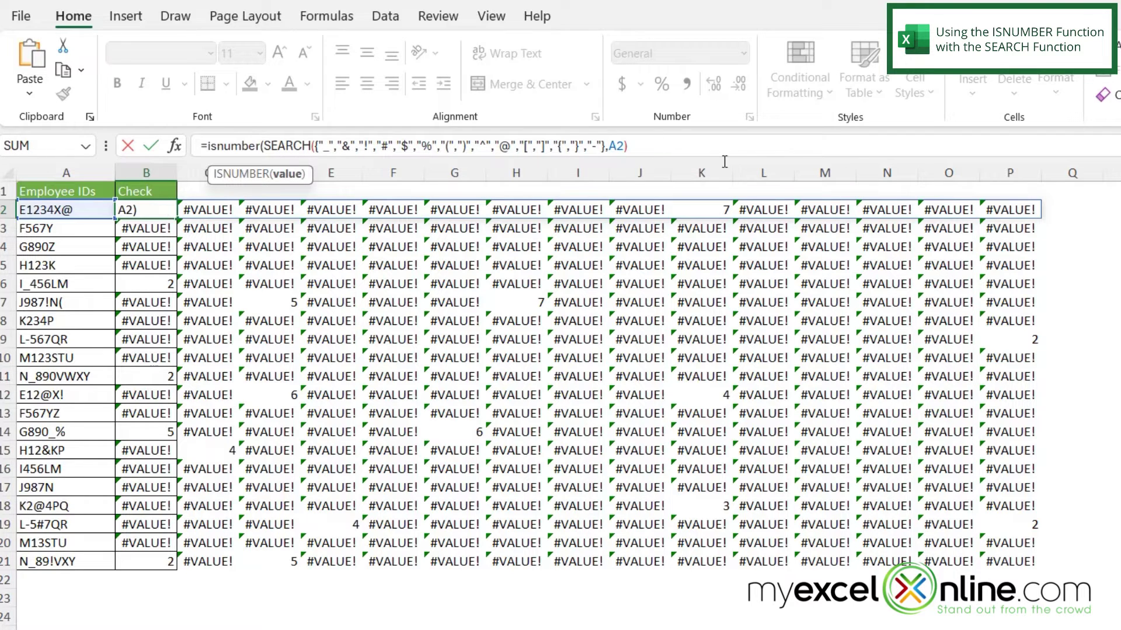
text())
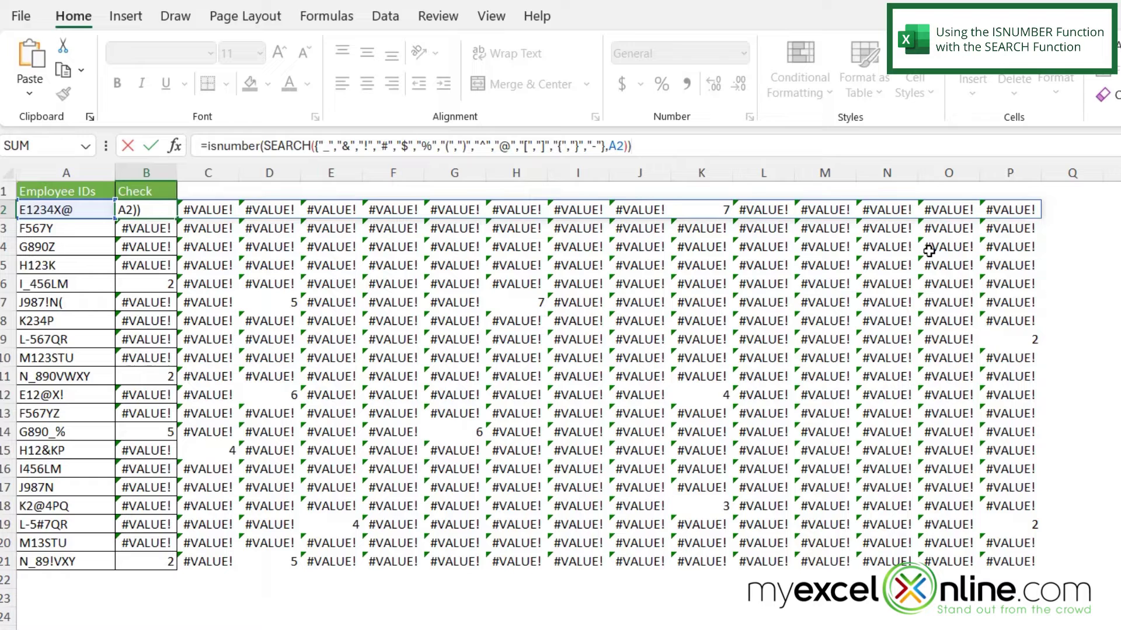
key(Return)
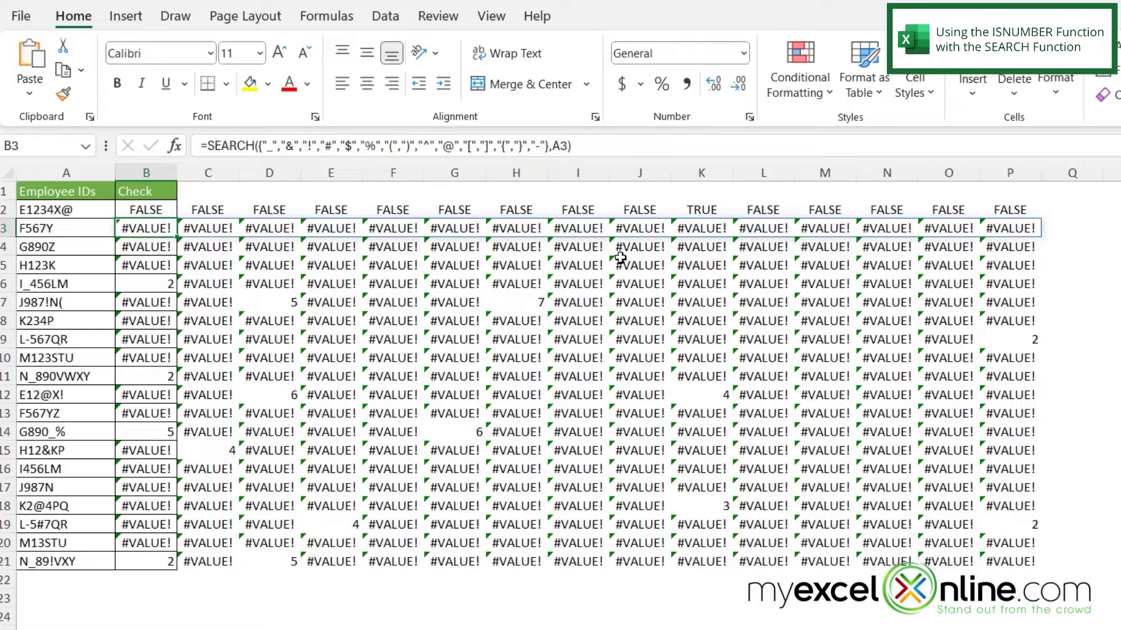
click(682, 206)
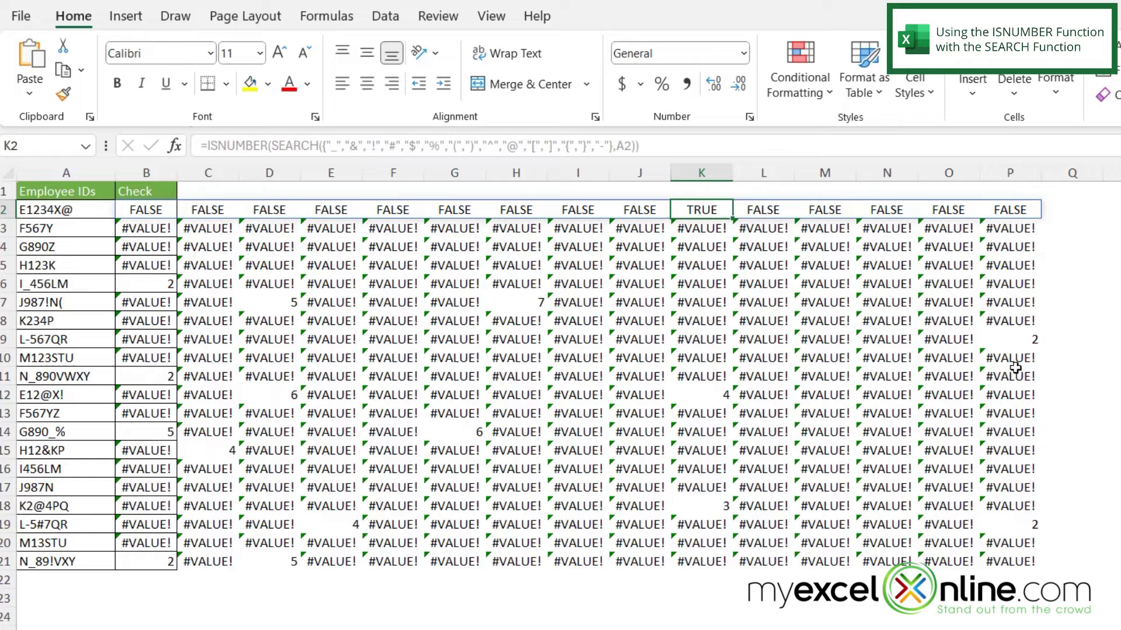
click(134, 206)
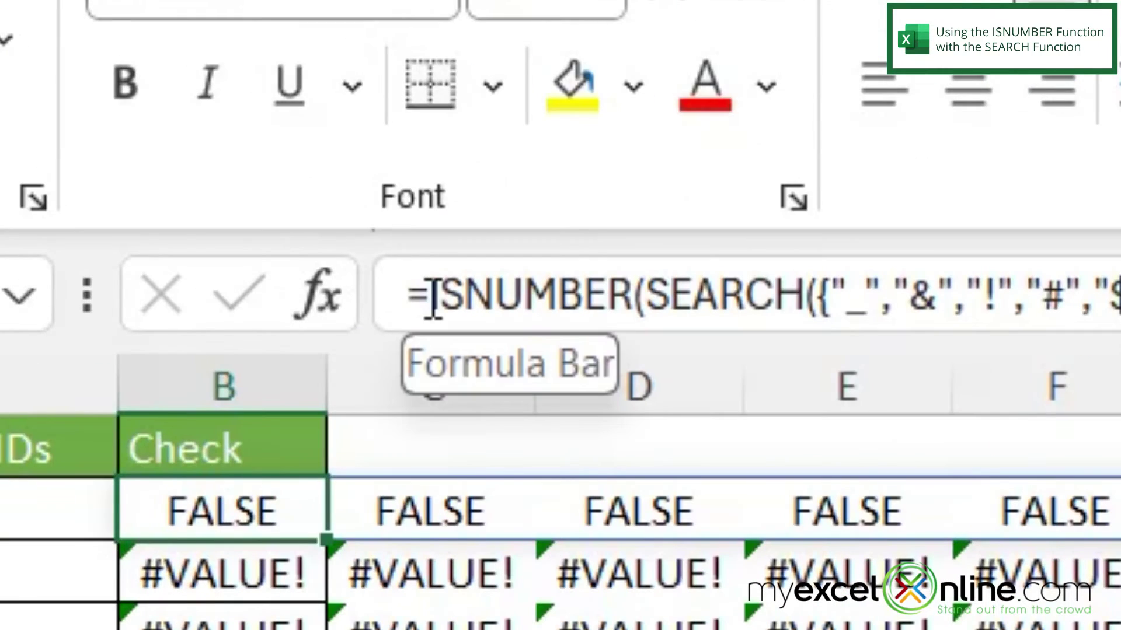
click(207, 147)
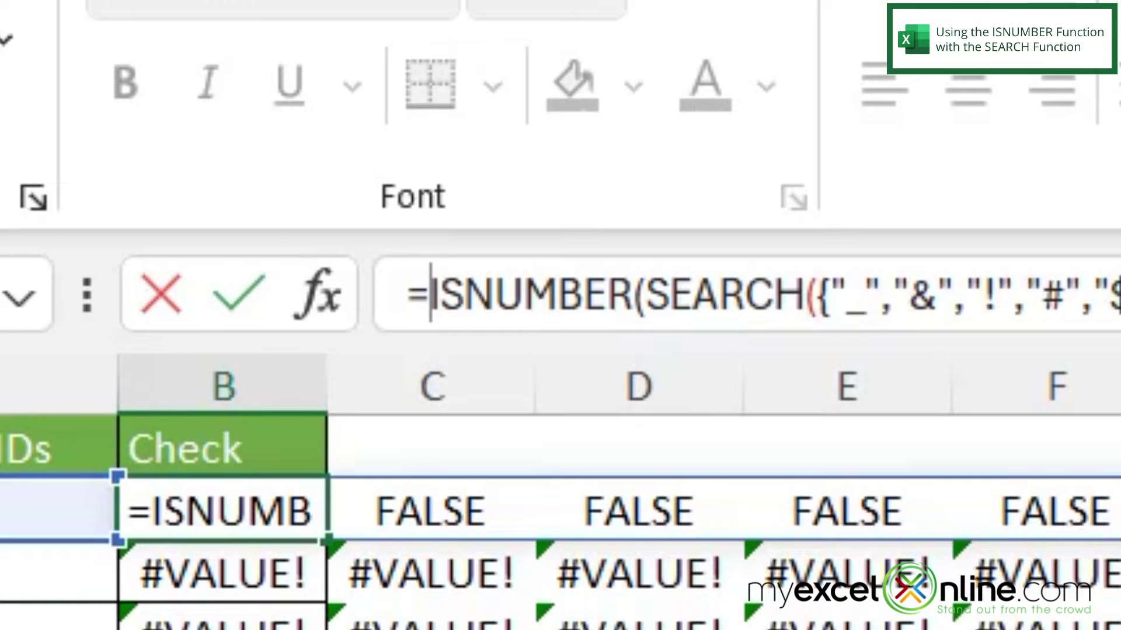
Insert a double negative (--) before ISNUMBER in B2's formula
text(--)
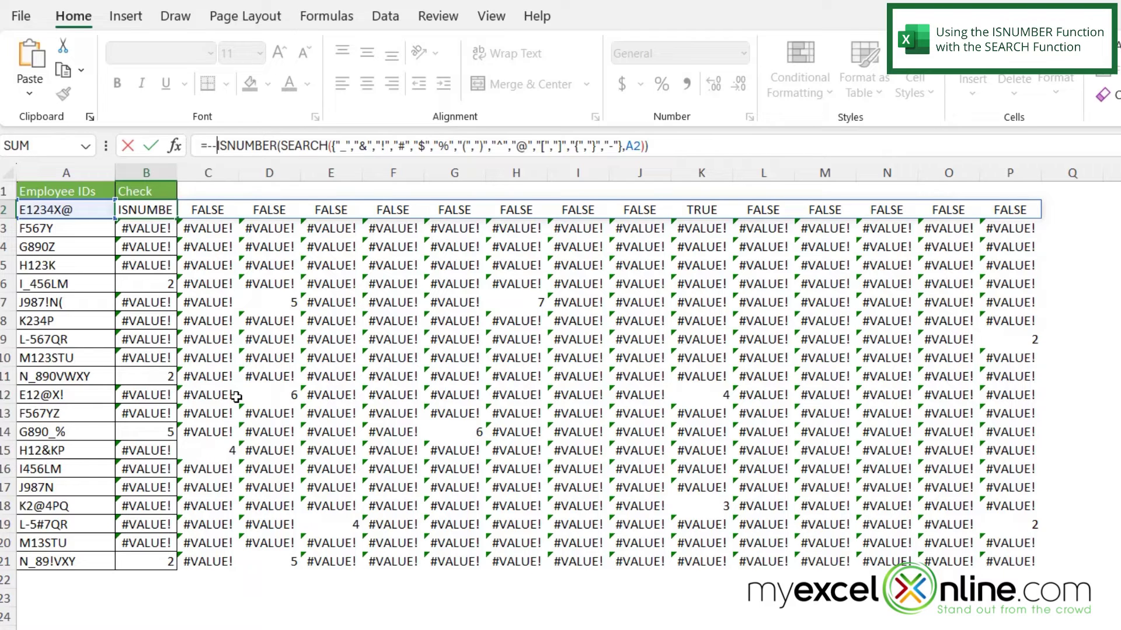
key(Return)
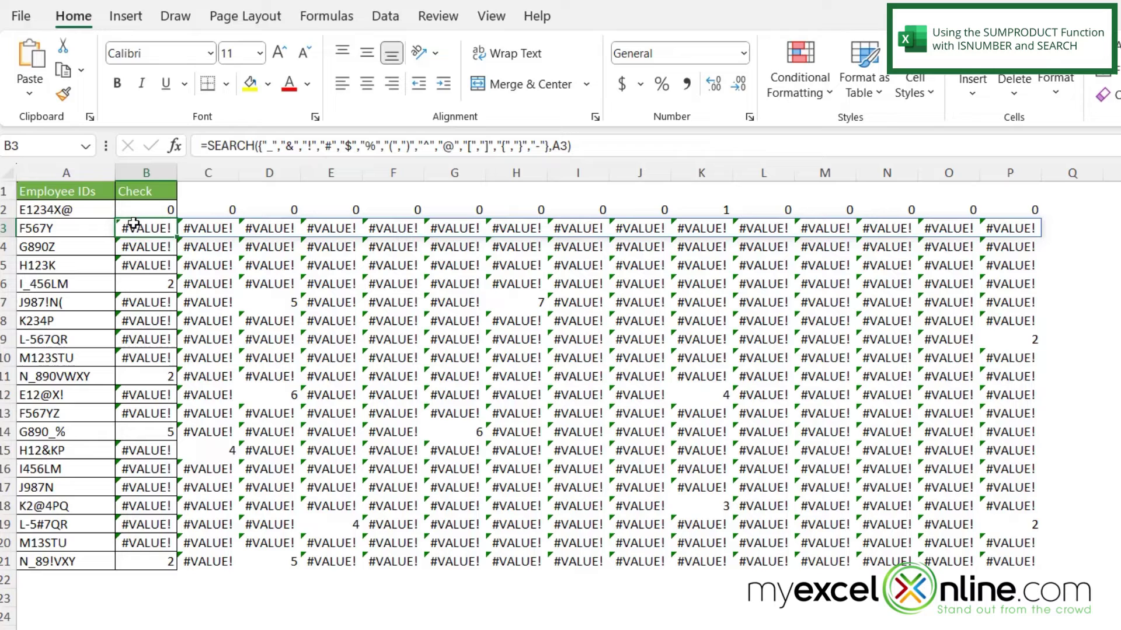
Wrap B2's formula in SUMPRODUCT so it returns the single count 1
click(129, 210)
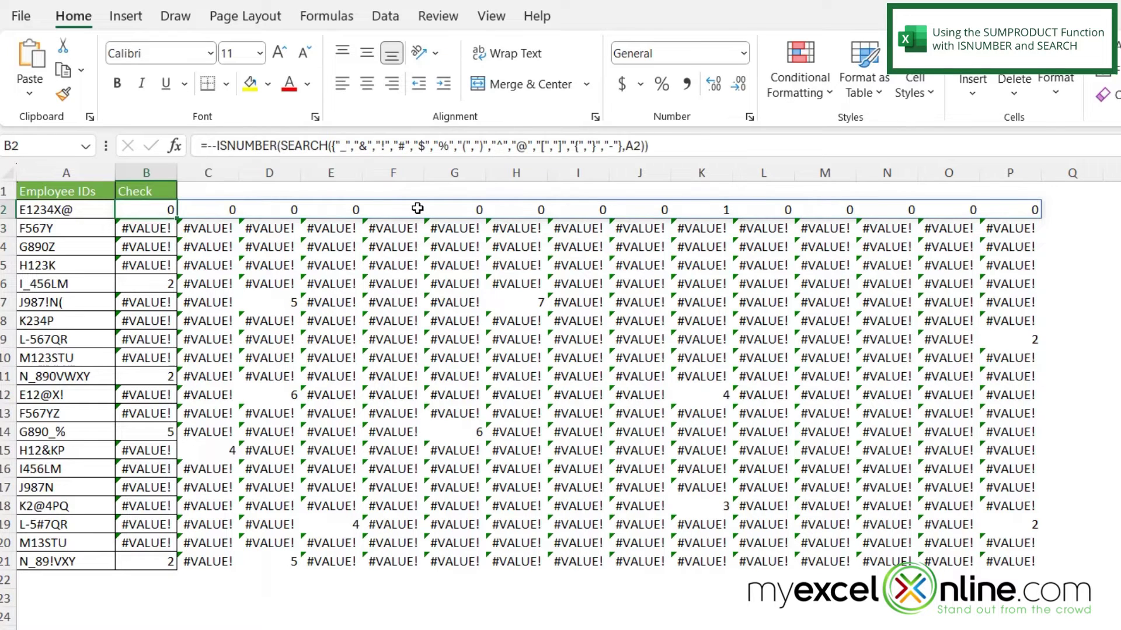
click(207, 147)
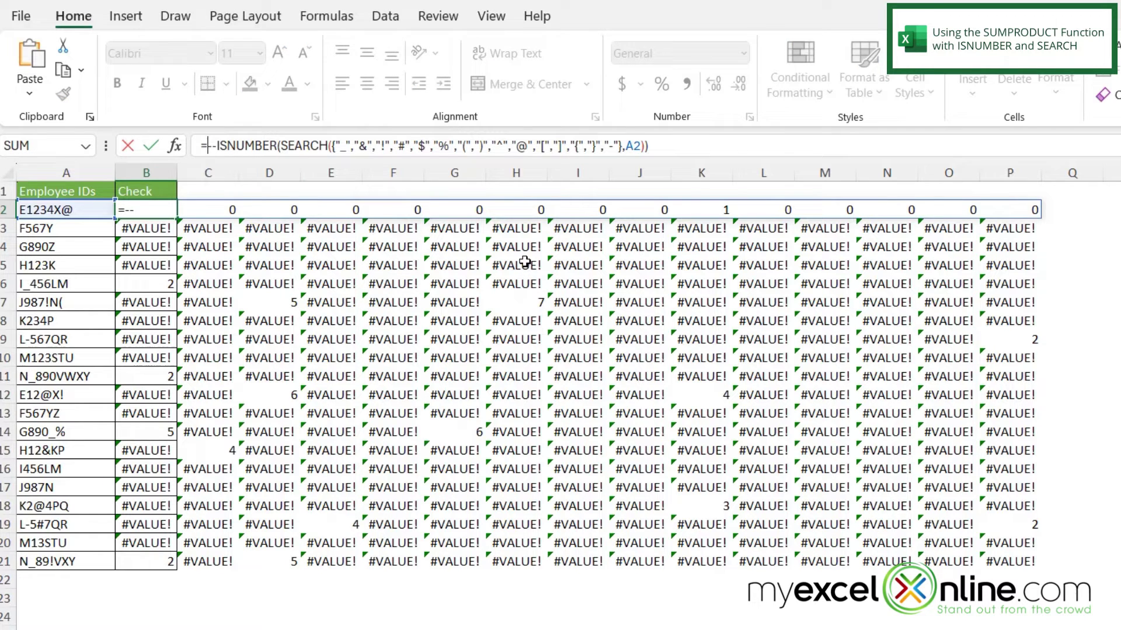
text(sumprod)
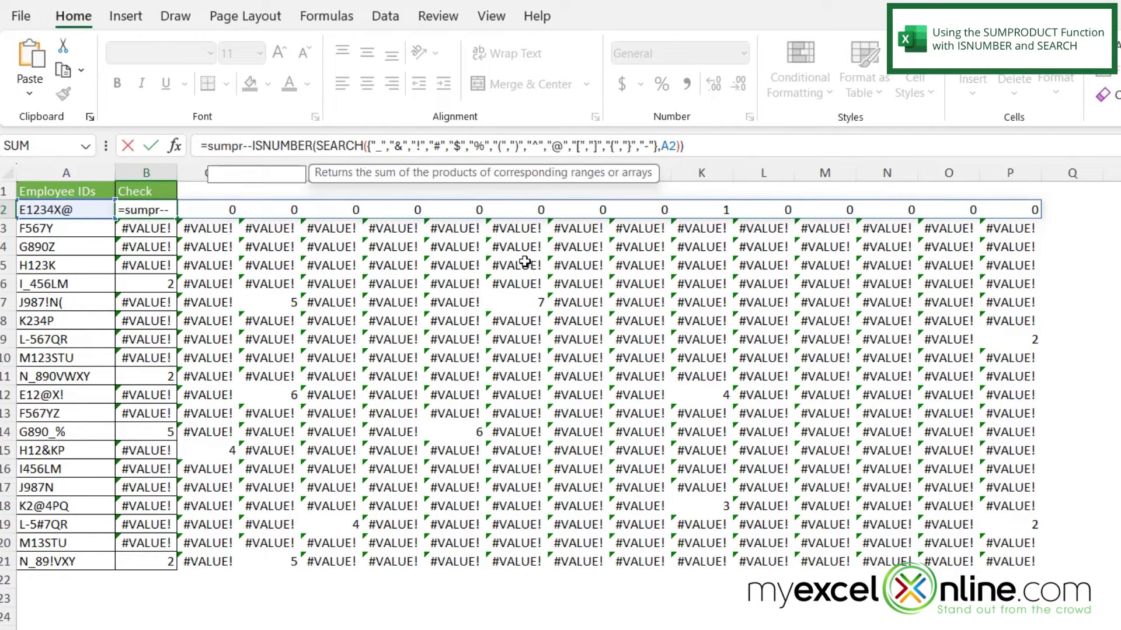
text(uct()
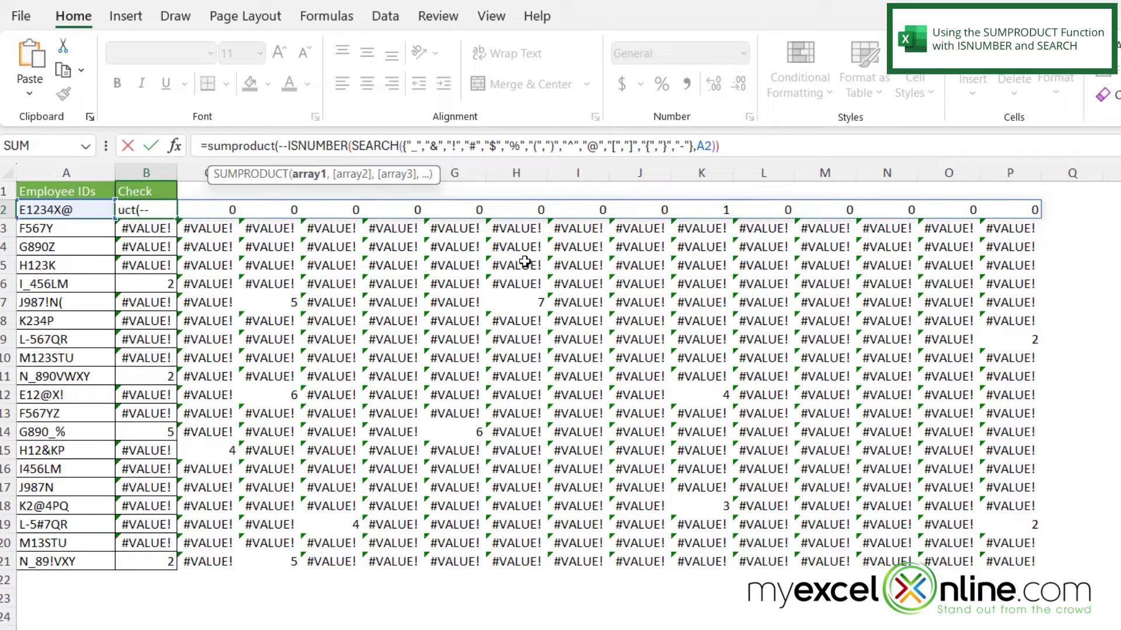
click(754, 145)
text())
key(Return)
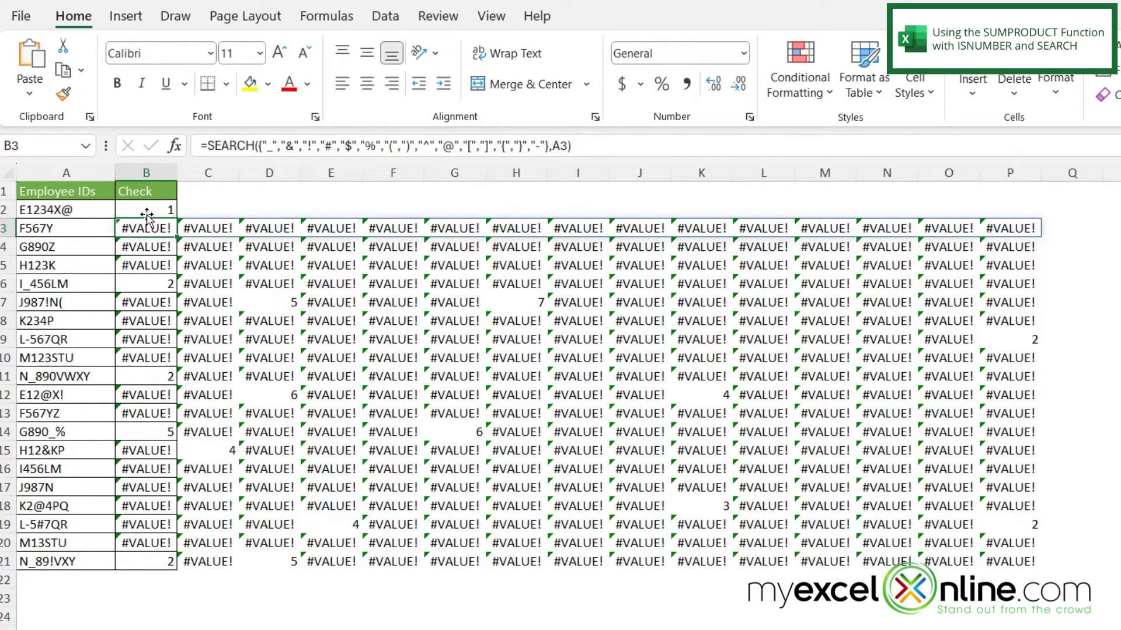
Append =0 to B2's formula so ID E1234X@ returns FALSE
click(137, 209)
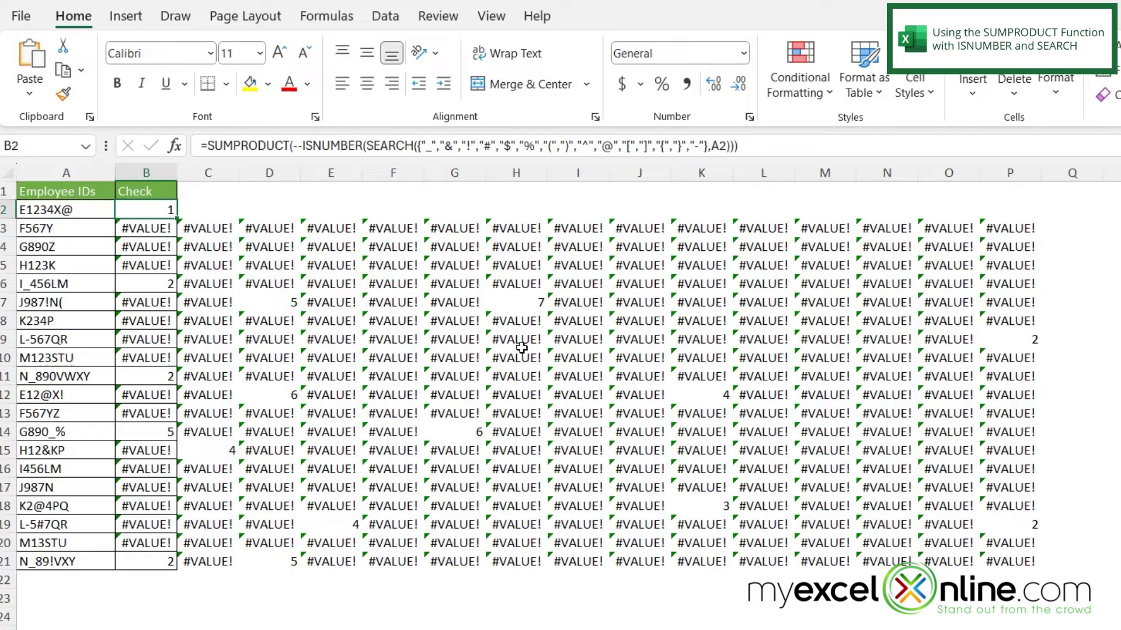
click(774, 142)
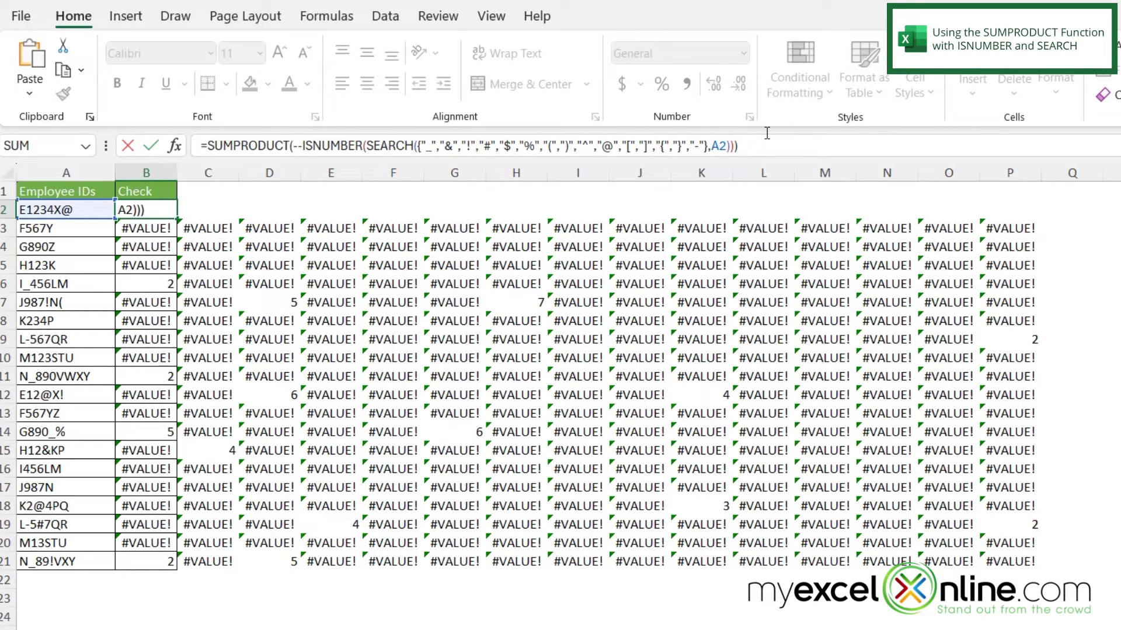
text(=0)
key(Return)
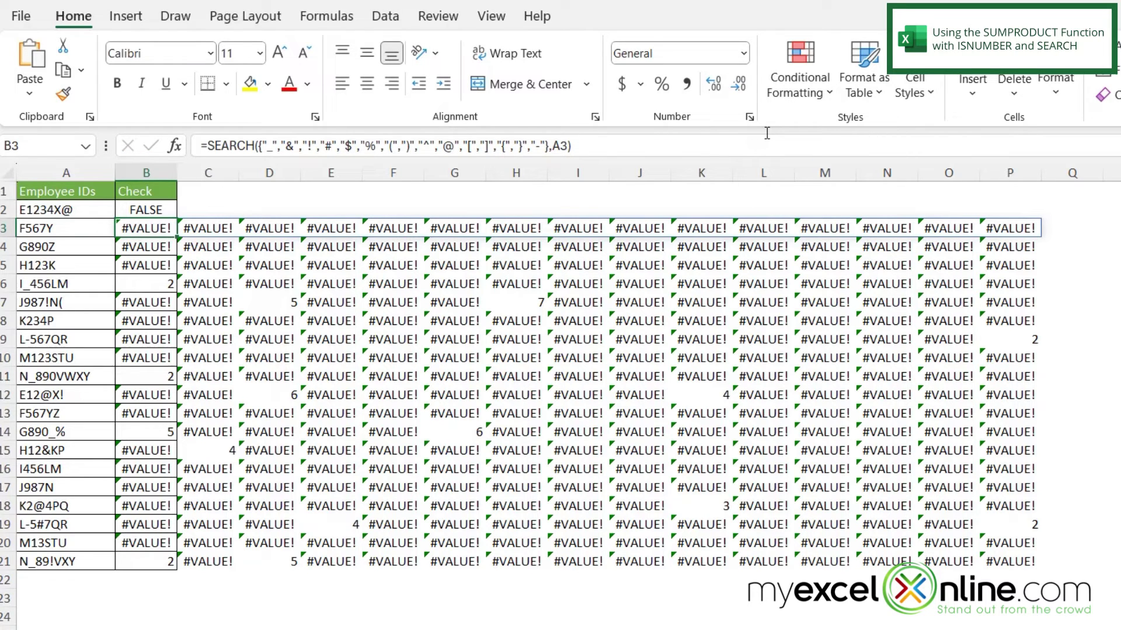
key(Up)
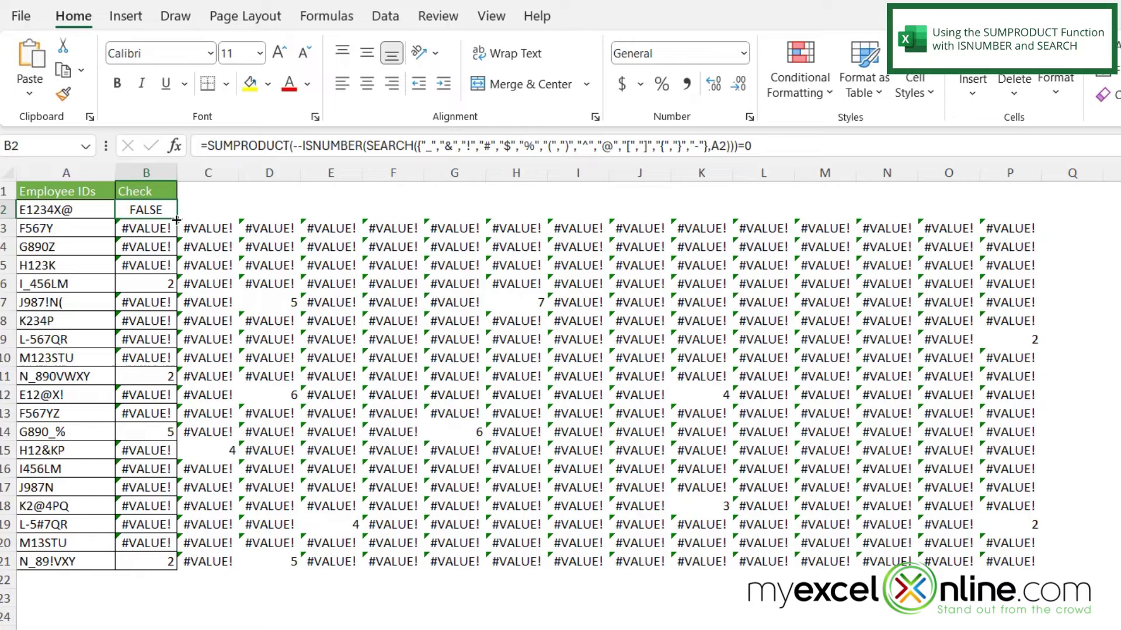
Fill B2's check formula down through B21 for every employee ID
drag(177, 220, 151, 573)
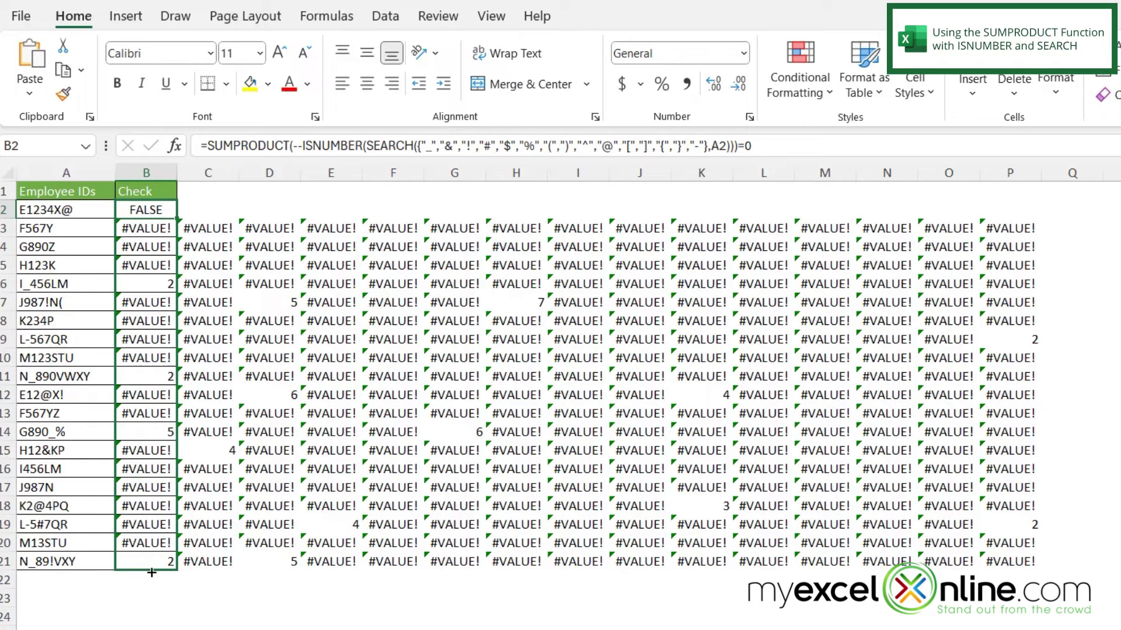
click(141, 208)
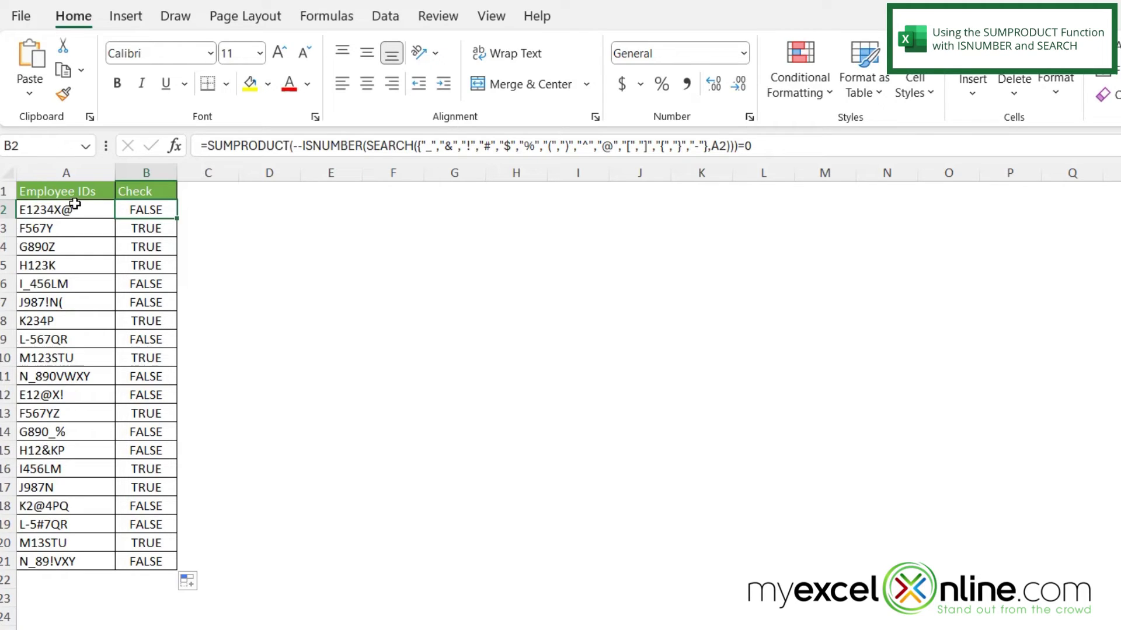
key(Left)
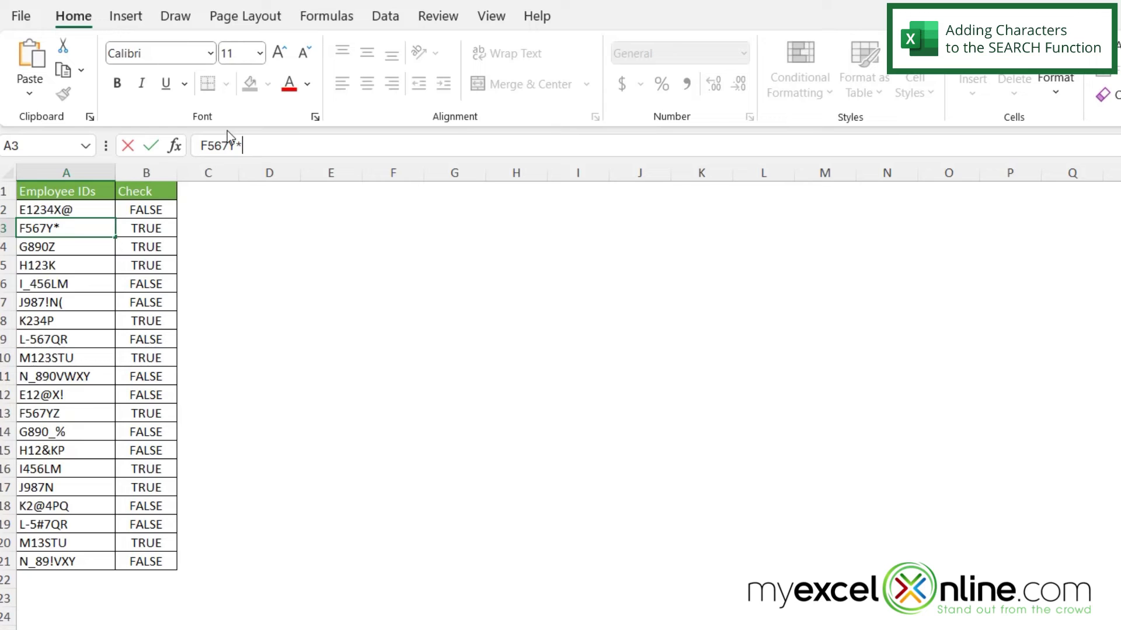
Change A3 to F567Y* and add "*" to B3's searched characters so it returns FALSE
key(Return)
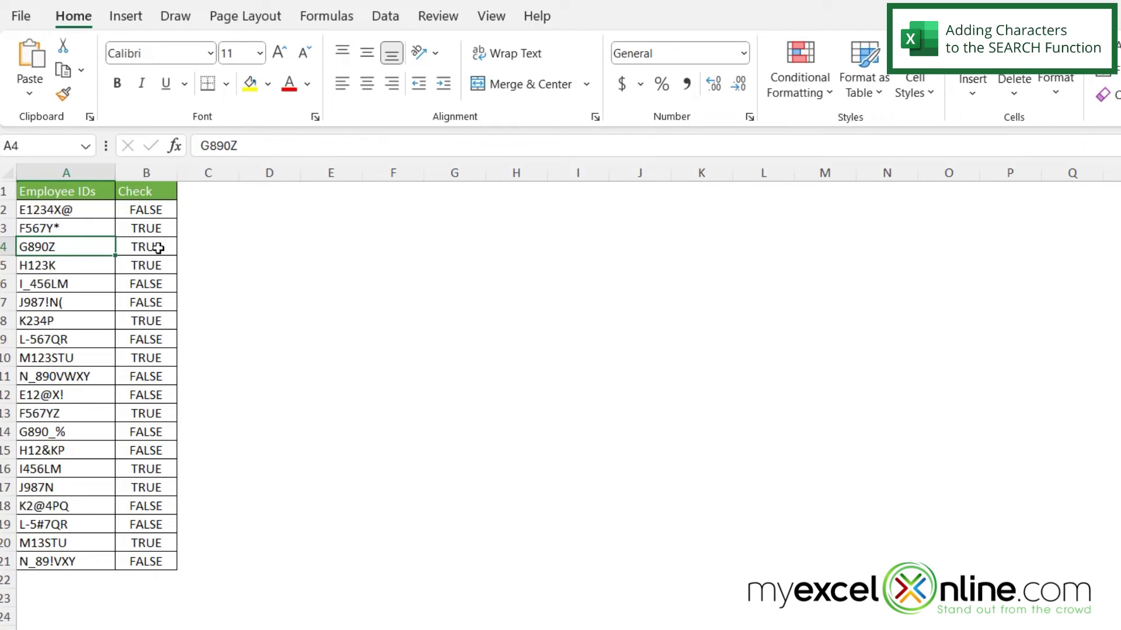
click(159, 229)
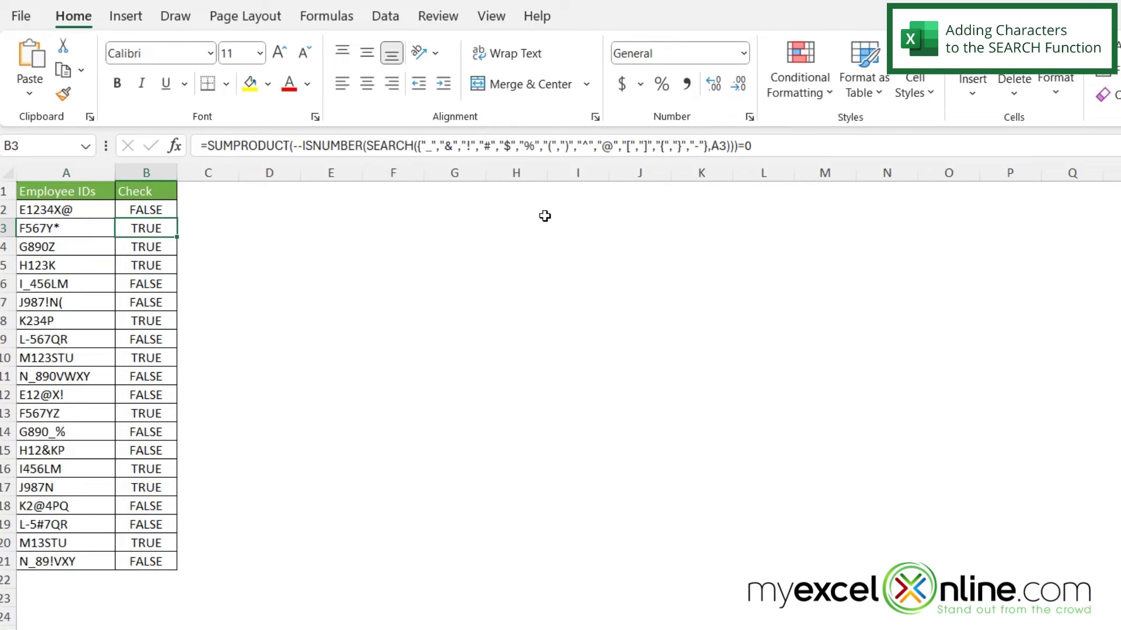
click(705, 146)
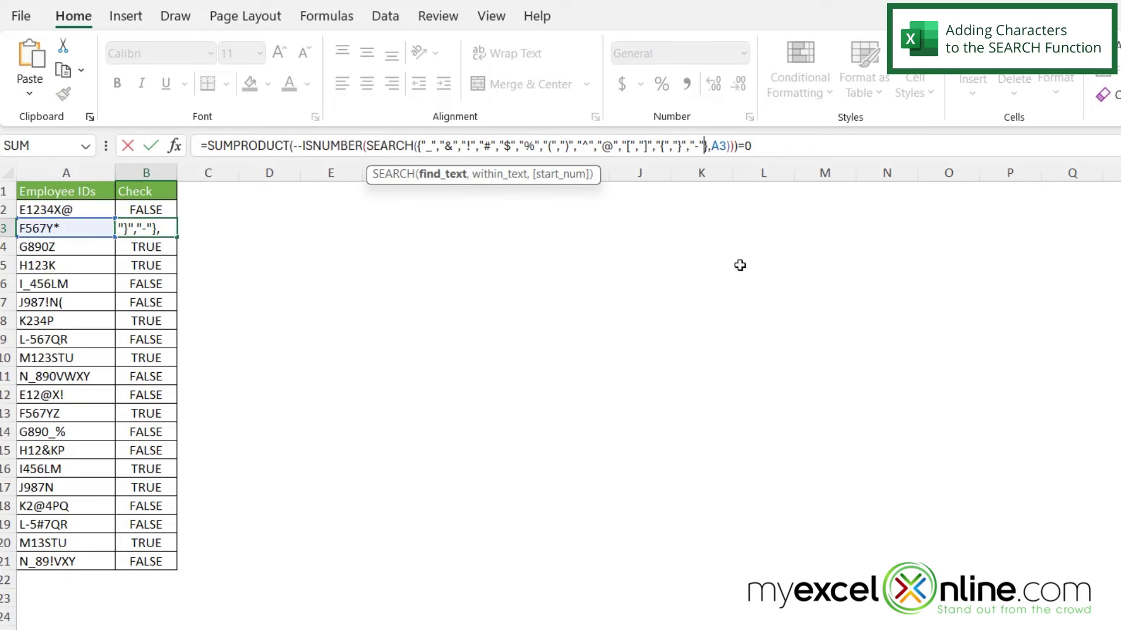
text(,"*")
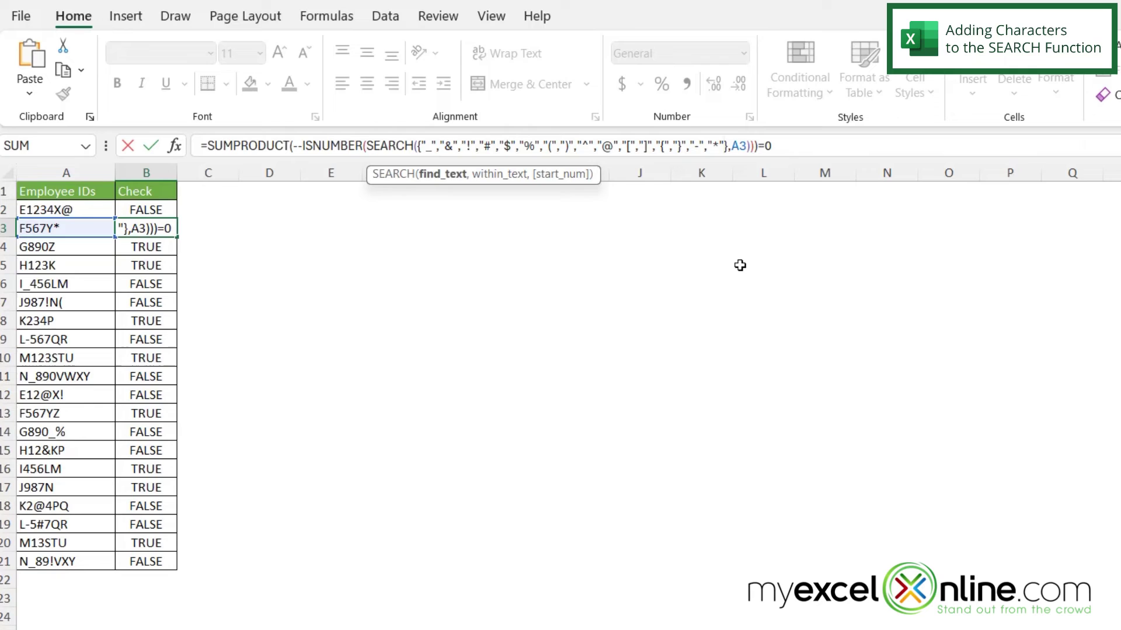
key(Return)
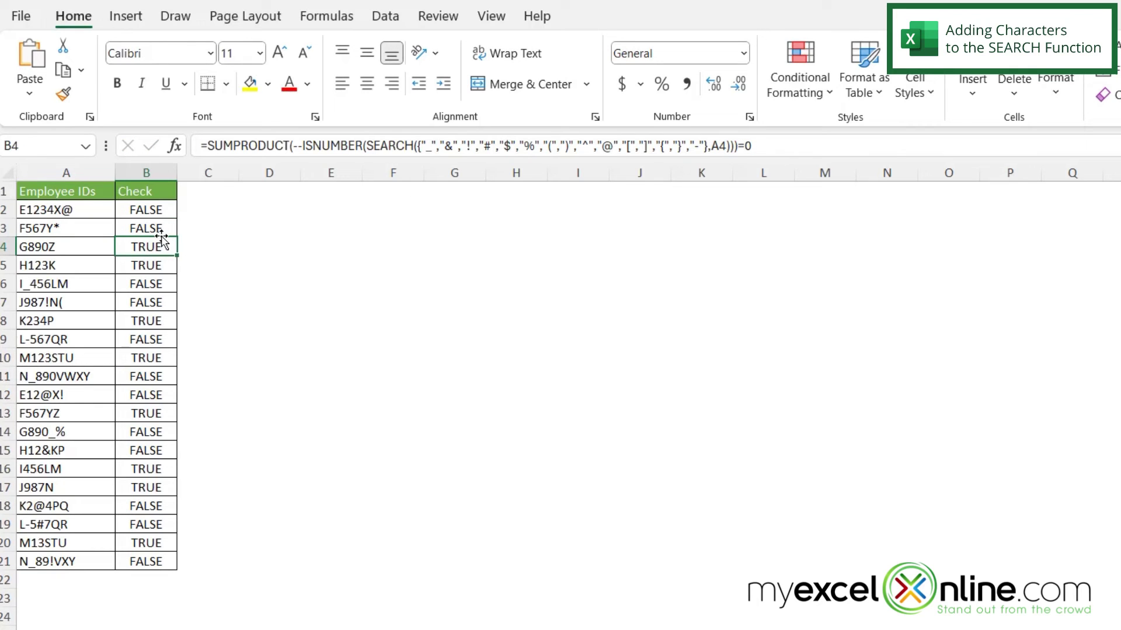
click(142, 227)
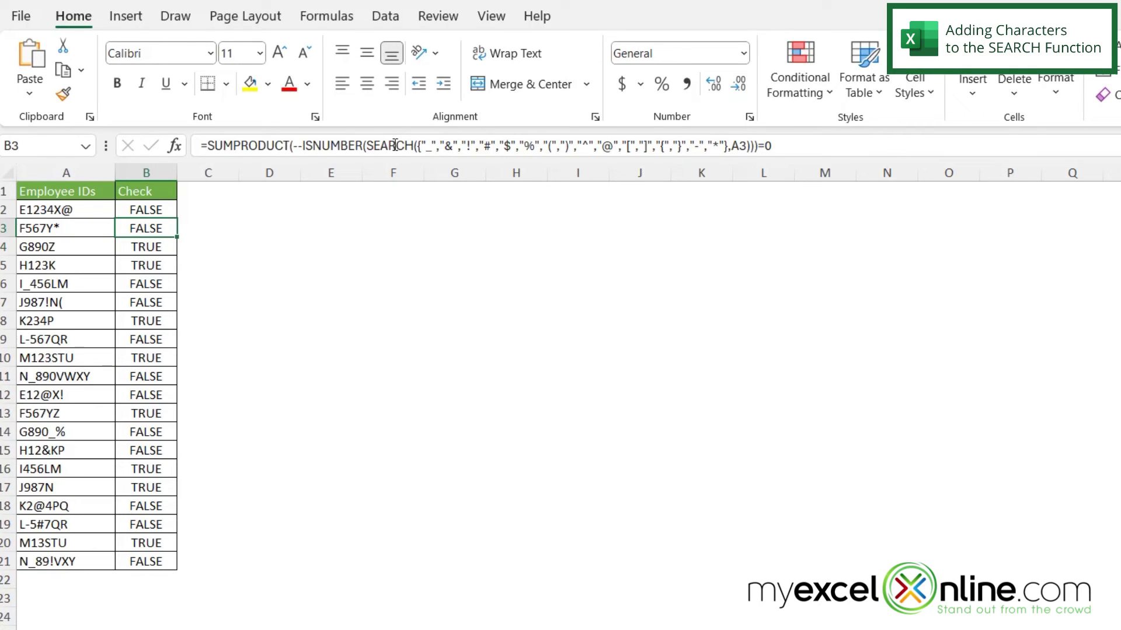